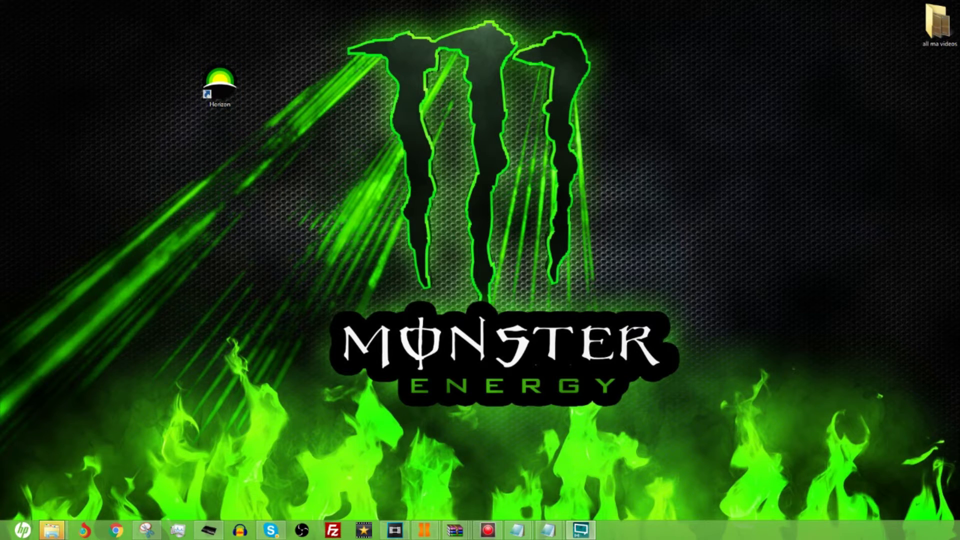
- Look over the profile folders in the Content folder on Removable Disk (F:) and minimise the window
{"action": "left_click_drag", "start_coordinate": [234, 118], "coordinate": [259, 64]}
{"action": "scroll", "coordinate": [449, 274], "scroll_direction": "down", "scroll_amount": 2}
{"action": "scroll", "coordinate": [449, 274], "scroll_direction": "down", "scroll_amount": 3}
{"action": "double_click", "coordinate": [322, 255]}
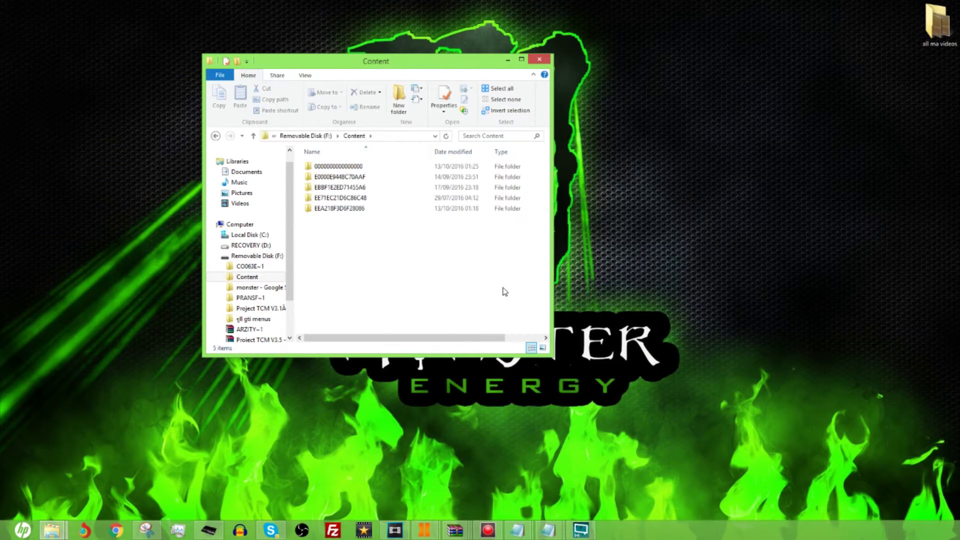
{"action": "left_click_drag", "start_coordinate": [365, 237], "coordinate": [373, 145]}
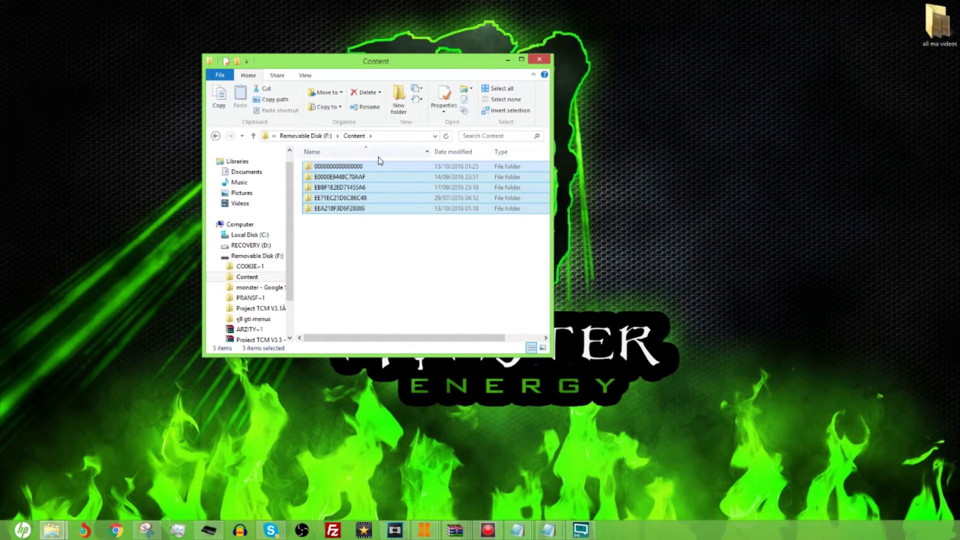
{"action": "left_click", "coordinate": [382, 250]}
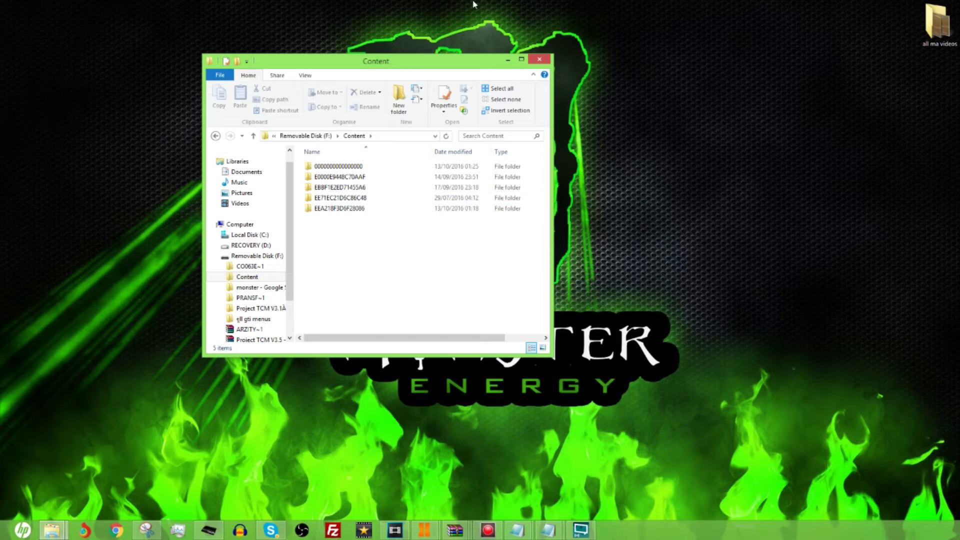
{"action": "left_click", "coordinate": [509, 61]}
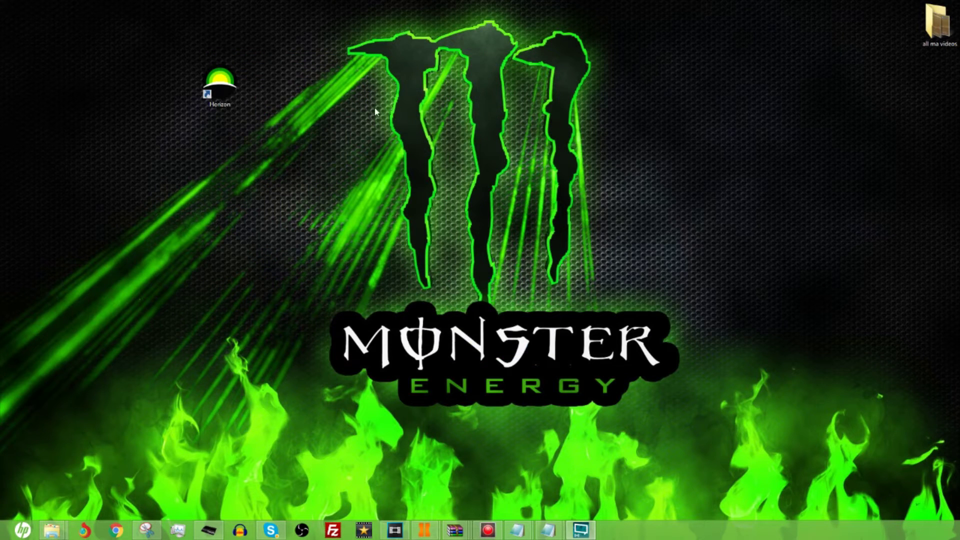
- Launch Horizon from the desktop and show its login section
{"action": "double_click", "coordinate": [223, 83]}
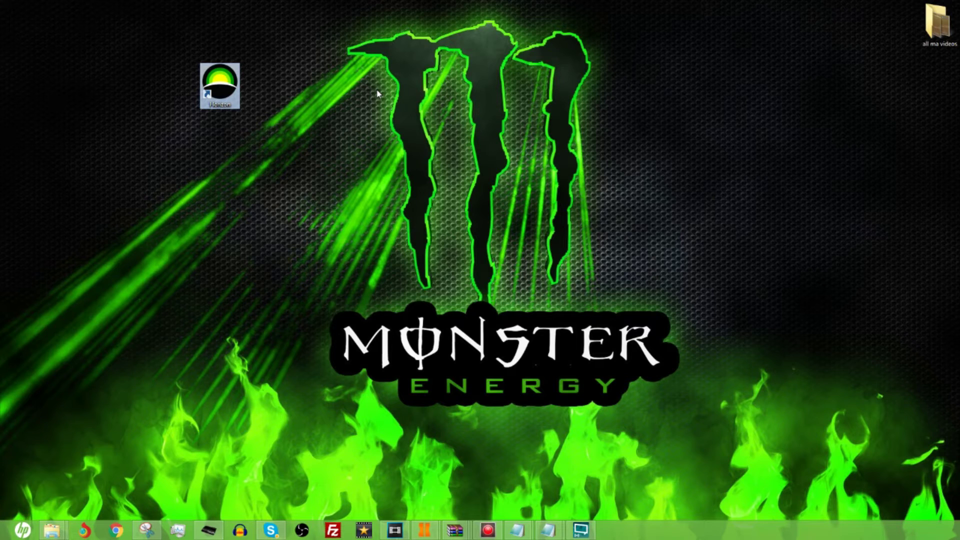
{"action": "left_click", "coordinate": [361, 100]}
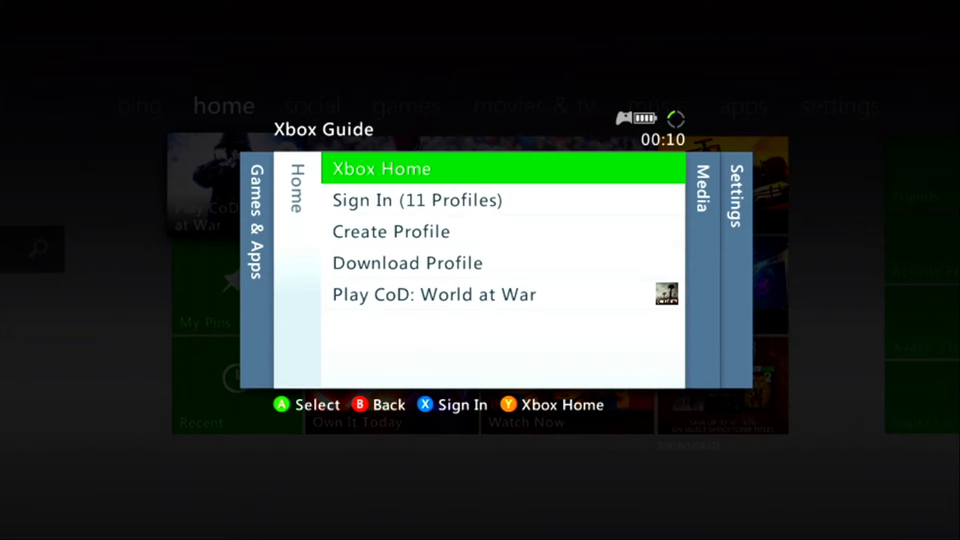
{"action": "key", "text": "Escape"}
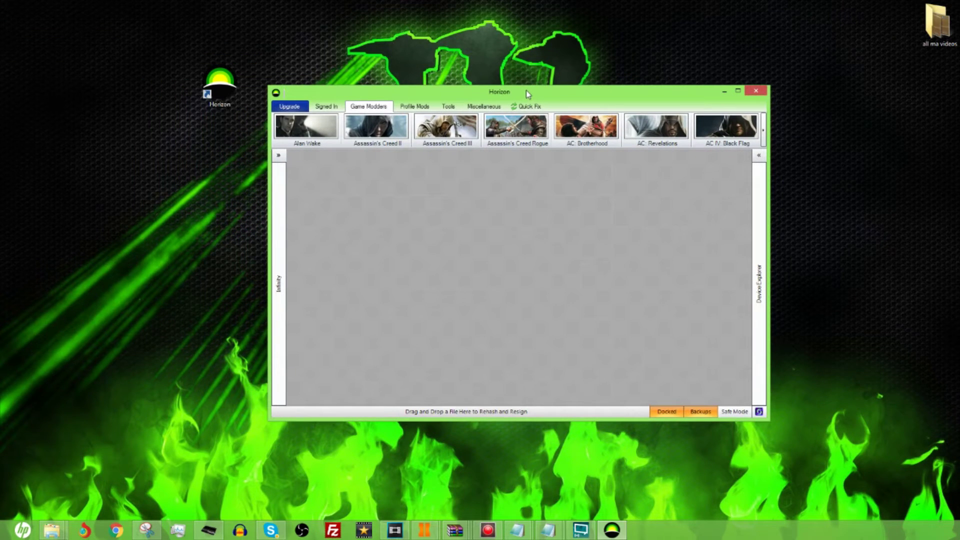
{"action": "left_click", "coordinate": [337, 108]}
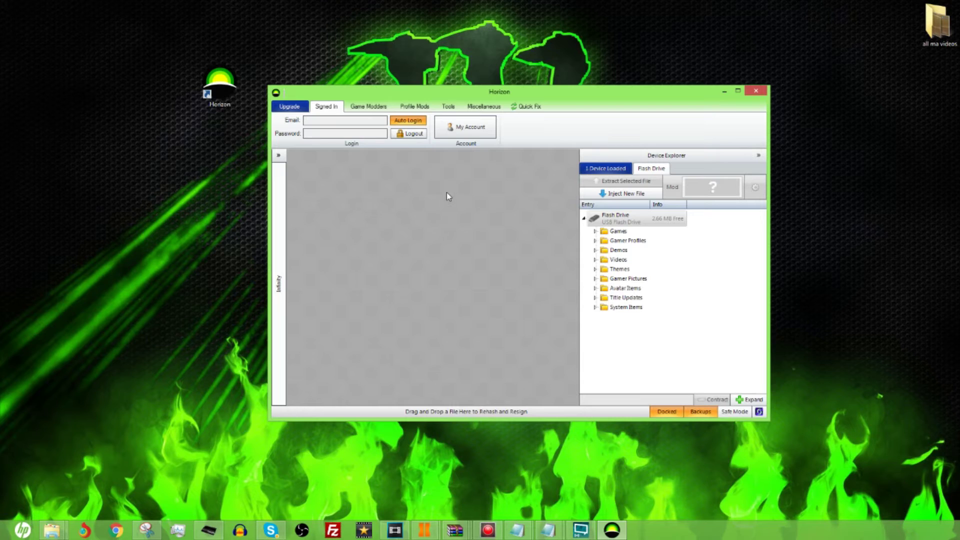
- Expand Games and Call of Duty: WaW on the flash drive and select the second World at War saved game
{"action": "left_click", "coordinate": [611, 221]}
{"action": "left_click", "coordinate": [617, 232]}
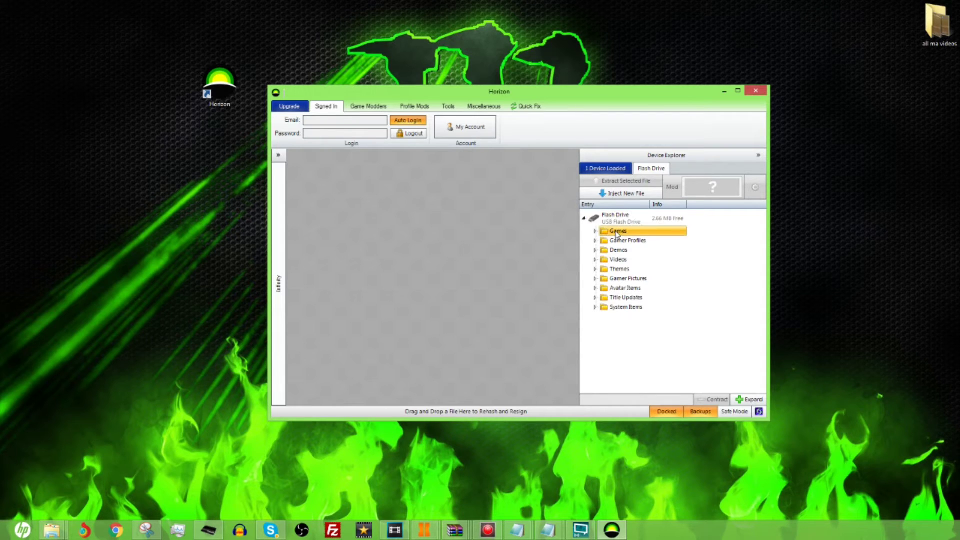
{"action": "double_click", "coordinate": [617, 232]}
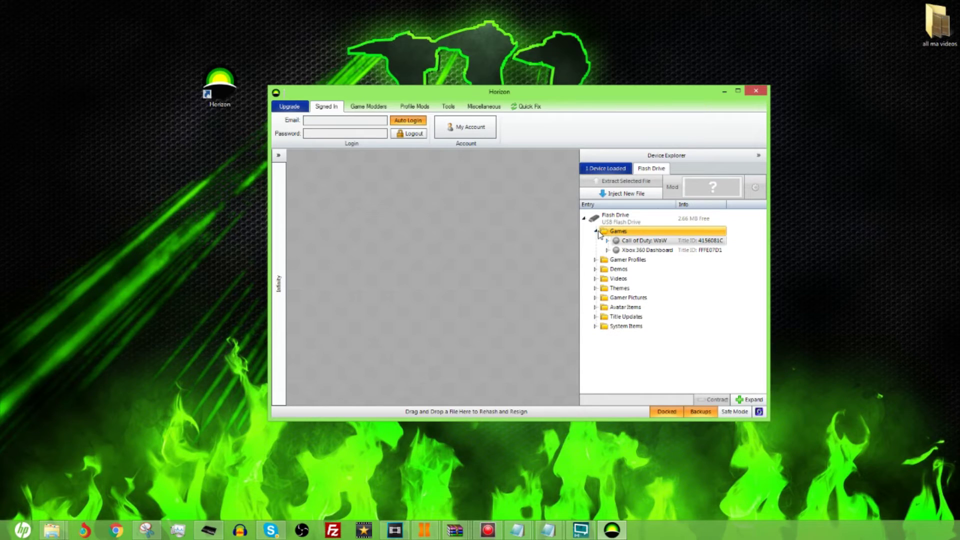
{"action": "left_click", "coordinate": [640, 243]}
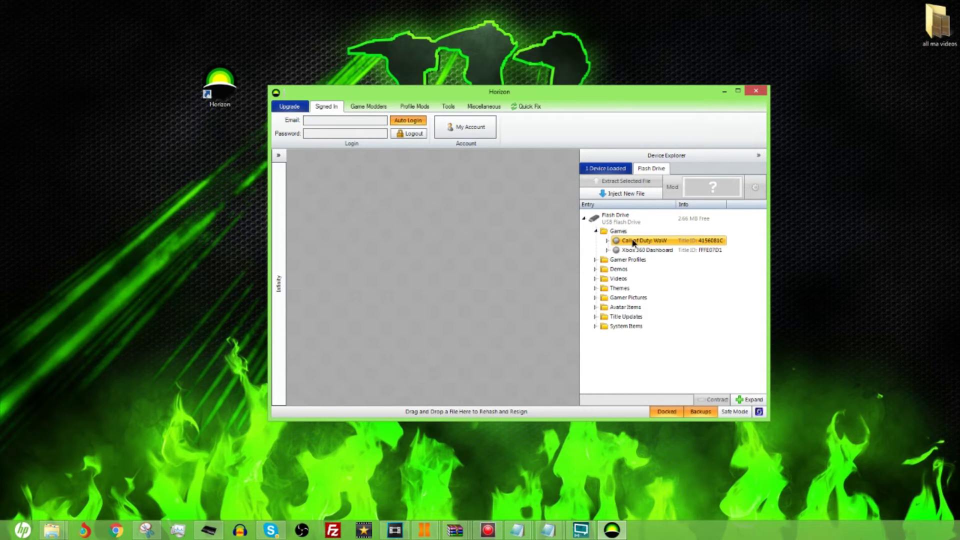
{"action": "double_click", "coordinate": [633, 241]}
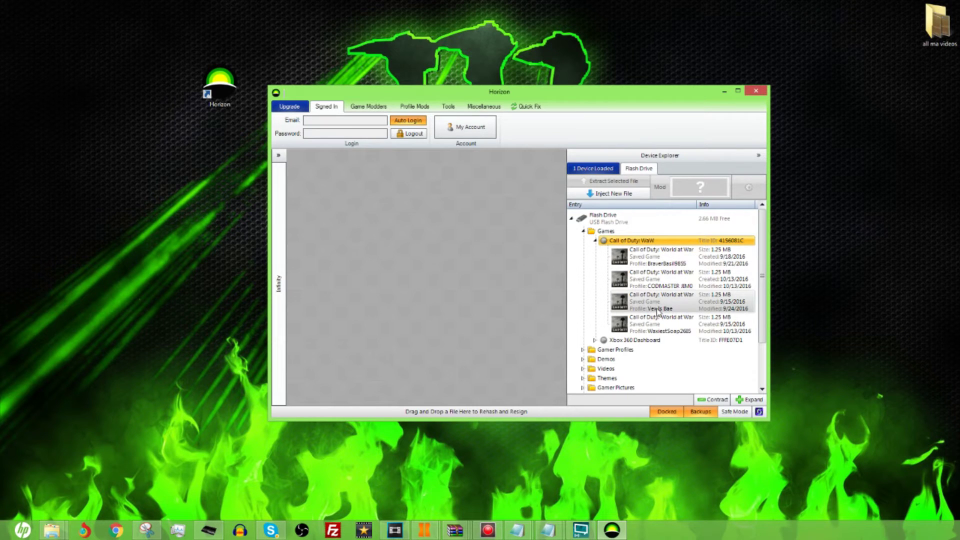
{"action": "left_click", "coordinate": [669, 274]}
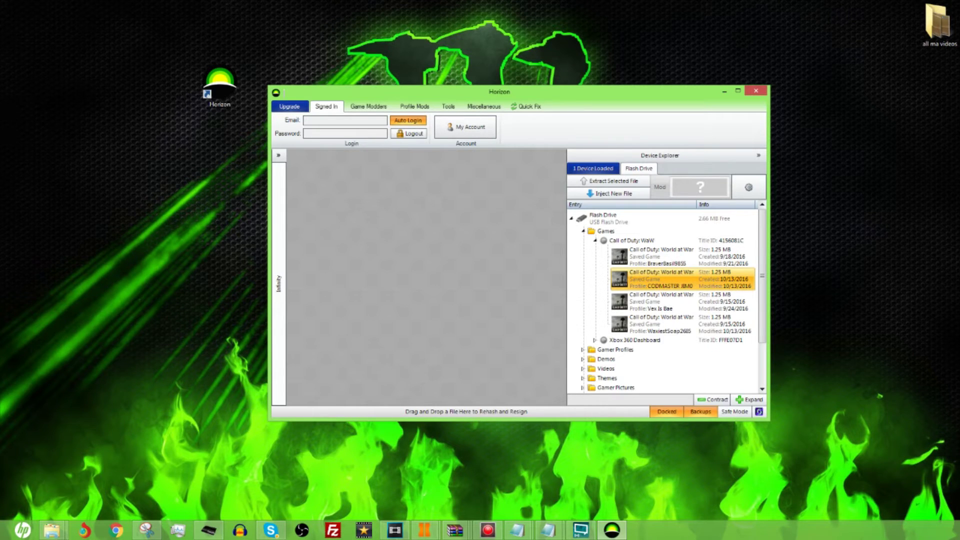
- View image.png from the Smokey xKoVx Usb Menu V2.0.rar archive in Paint and close the picture
{"action": "left_click", "coordinate": [756, 90]}
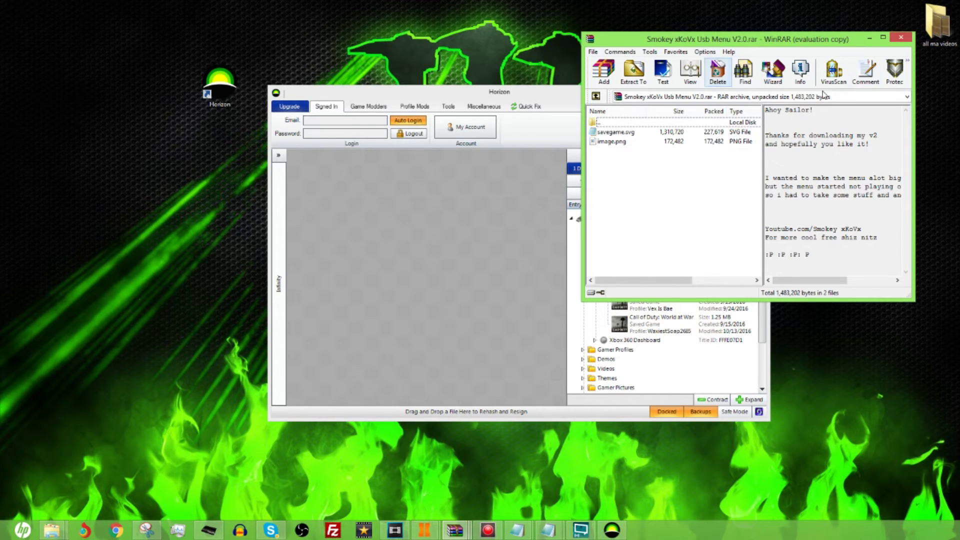
{"action": "left_click", "coordinate": [654, 134]}
{"action": "left_click", "coordinate": [654, 142]}
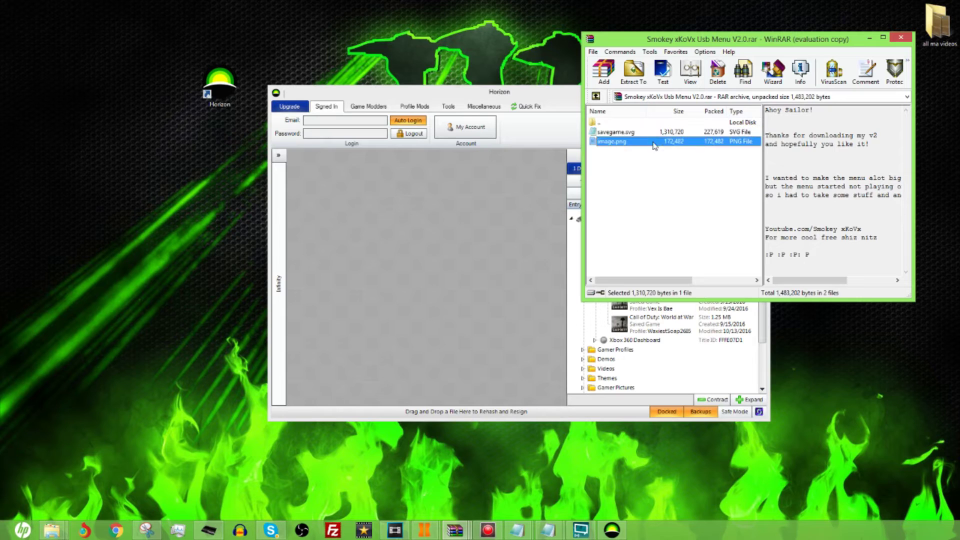
{"action": "double_click", "coordinate": [654, 144]}
{"action": "left_click", "coordinate": [671, 186]}
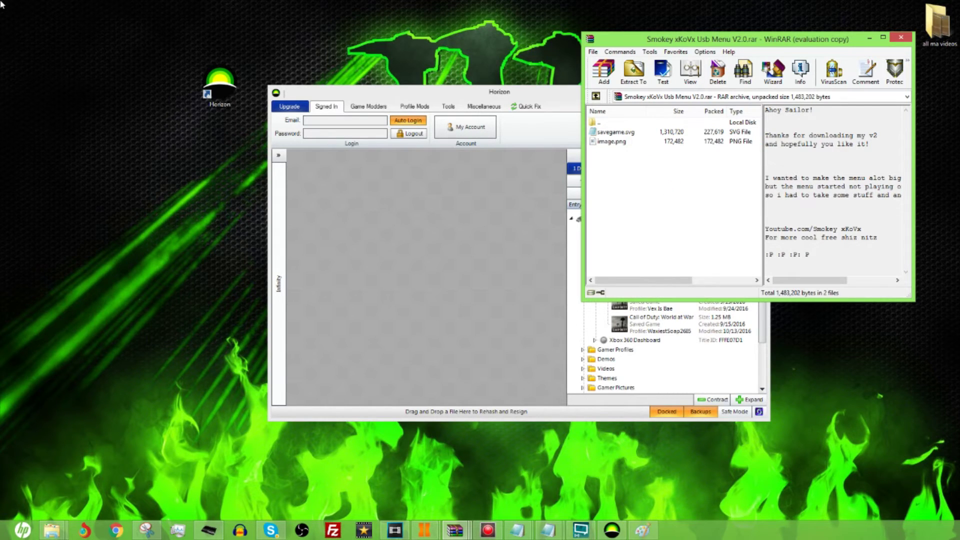
{"action": "mouse_move", "coordinate": [13, 55]}
{"action": "left_mouse_down"}
{"action": "mouse_move", "coordinate": [699, 55]}
{"action": "mouse_move", "coordinate": [557, 55]}
{"action": "mouse_move", "coordinate": [530, 68]}
{"action": "left_mouse_up"}
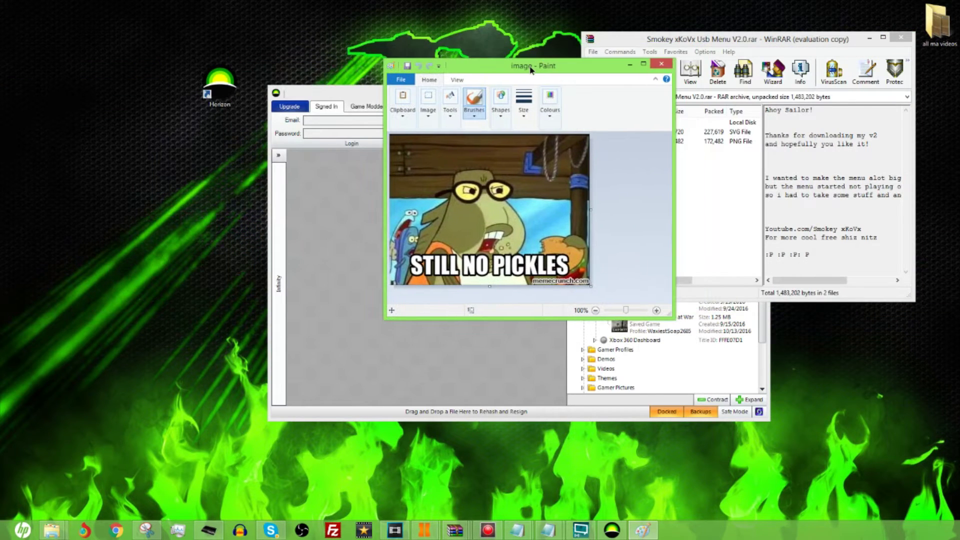
{"action": "left_click", "coordinate": [663, 66]}
- Open savegame.svg from the WinRAR archive as a package in Horizon and minimise the archive window
{"action": "left_click", "coordinate": [655, 132]}
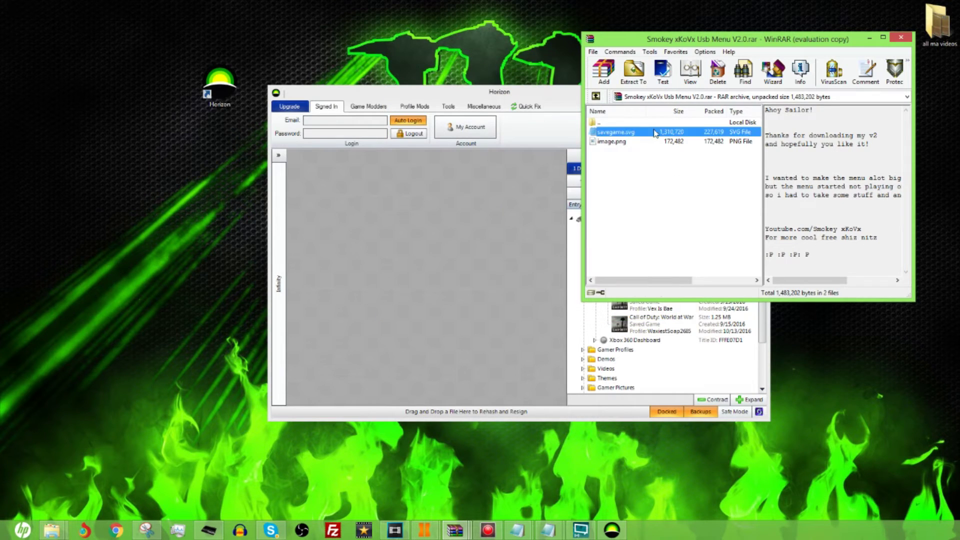
{"action": "left_click_drag", "start_coordinate": [678, 135], "coordinate": [443, 207]}
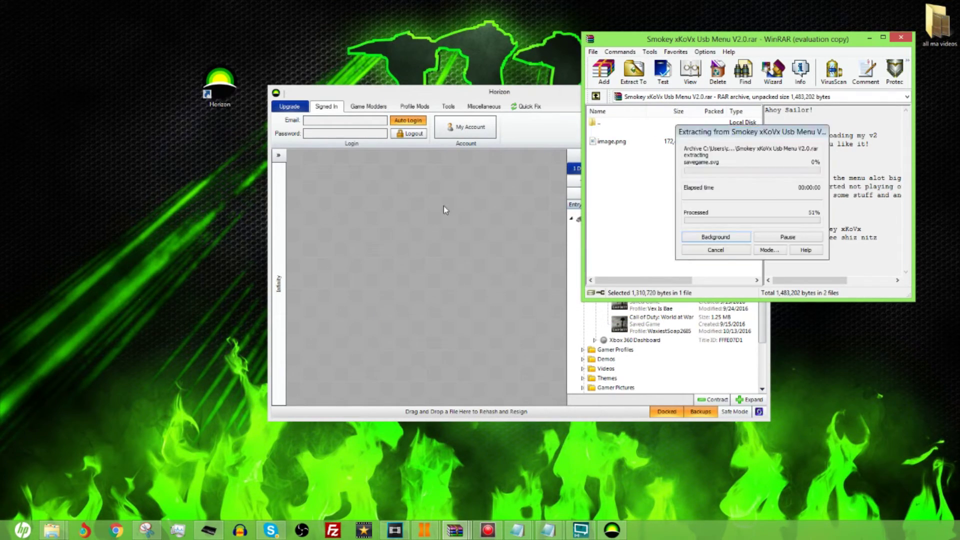
{"action": "left_click", "coordinate": [638, 197]}
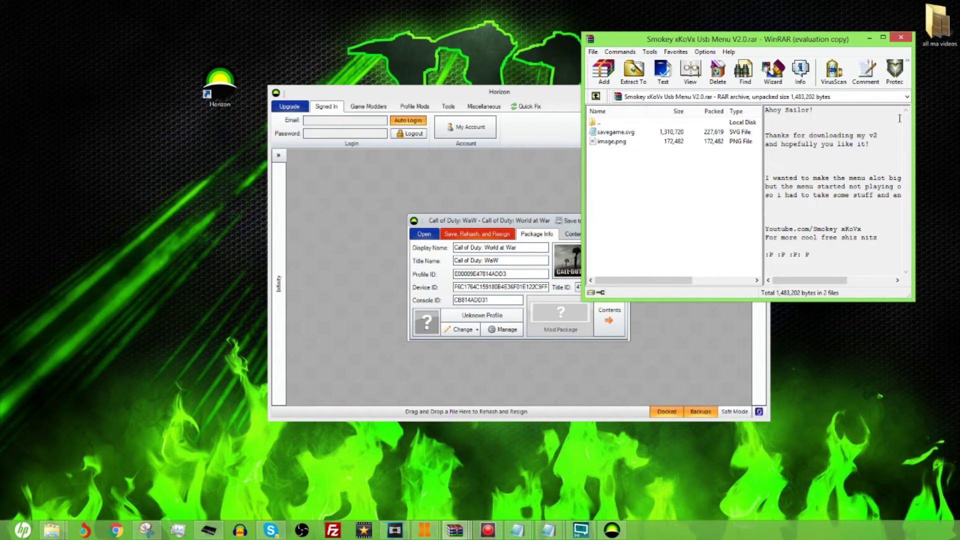
{"action": "left_click", "coordinate": [870, 37]}
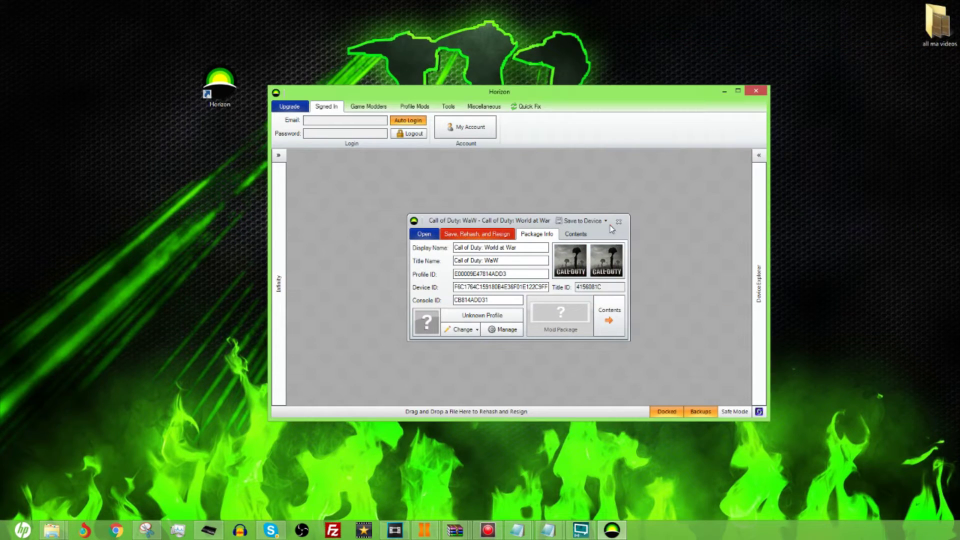
- Change the package's owner from the unknown profile to the second profile listed
{"action": "double_click", "coordinate": [526, 272]}
{"action": "left_click", "coordinate": [459, 330]}
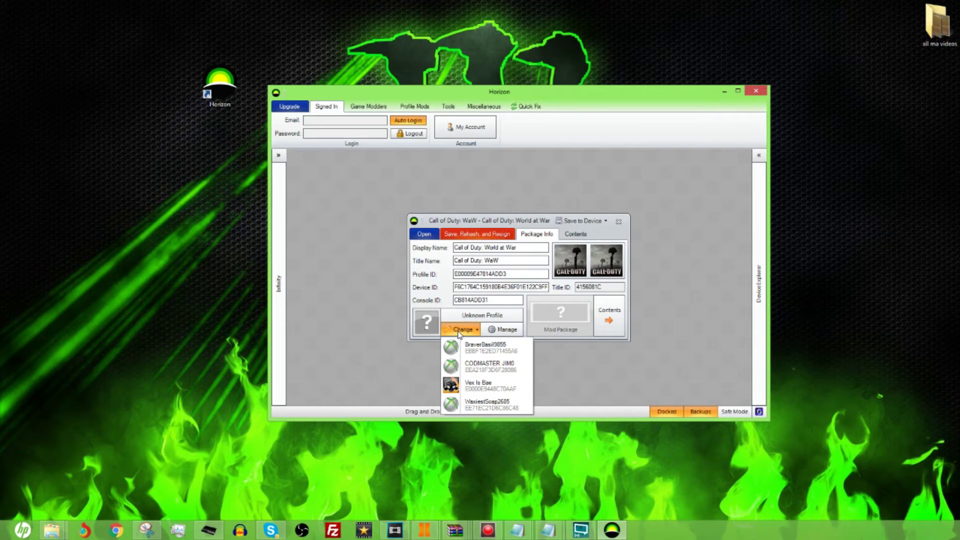
{"action": "left_click", "coordinate": [472, 368]}
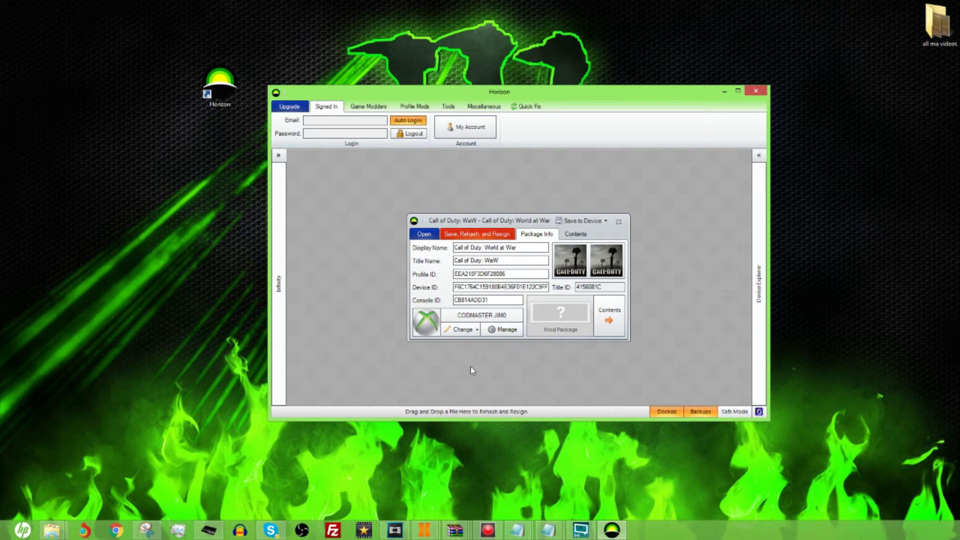
- Review the stored profiles and their Favorite settings in the Profile Manager against the profiles offered for the package
{"action": "left_click", "coordinate": [509, 328]}
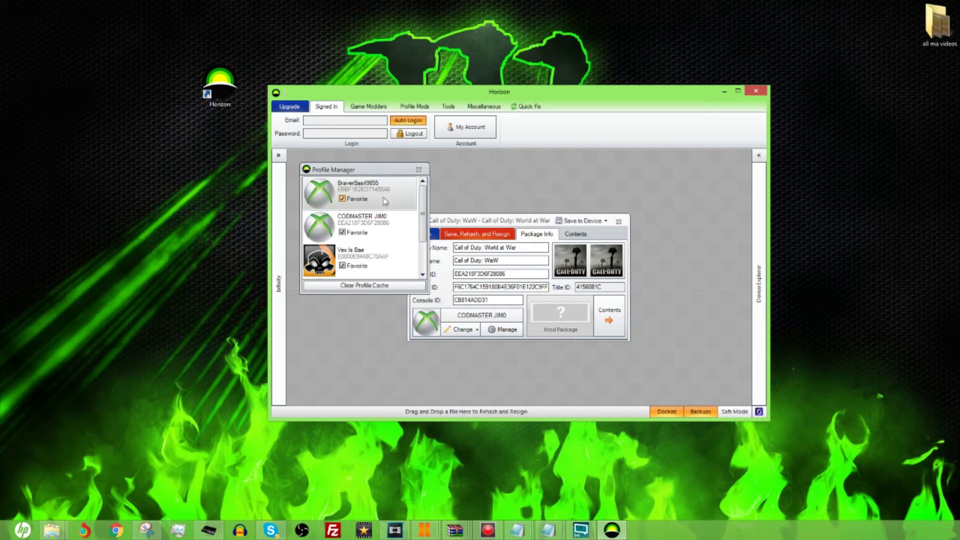
{"action": "mouse_move", "coordinate": [426, 198]}
{"action": "left_mouse_down"}
{"action": "mouse_move", "coordinate": [420, 227]}
{"action": "mouse_move", "coordinate": [420, 192]}
{"action": "left_mouse_up"}
{"action": "left_click", "coordinate": [420, 226]}
{"action": "left_click_drag", "start_coordinate": [421, 226], "coordinate": [421, 195]}
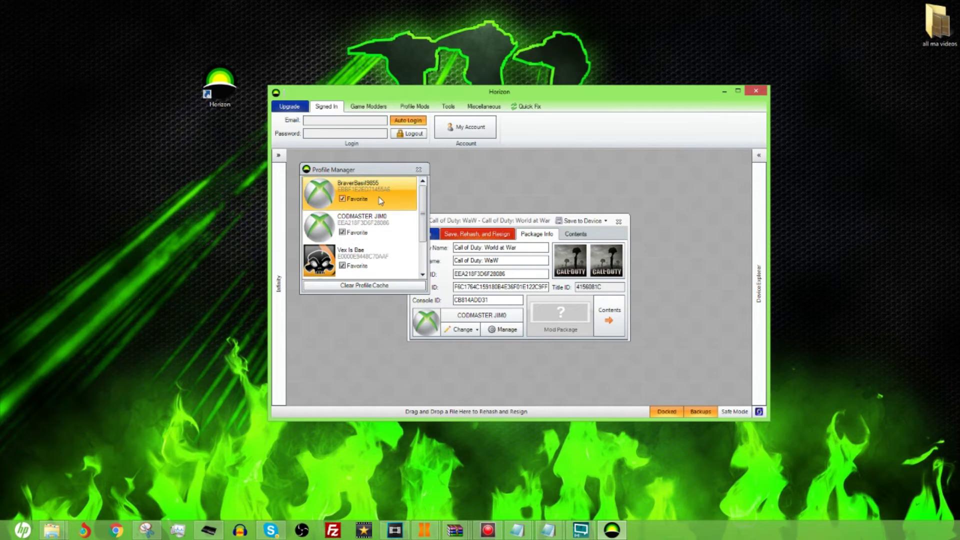
{"action": "left_click", "coordinate": [419, 169]}
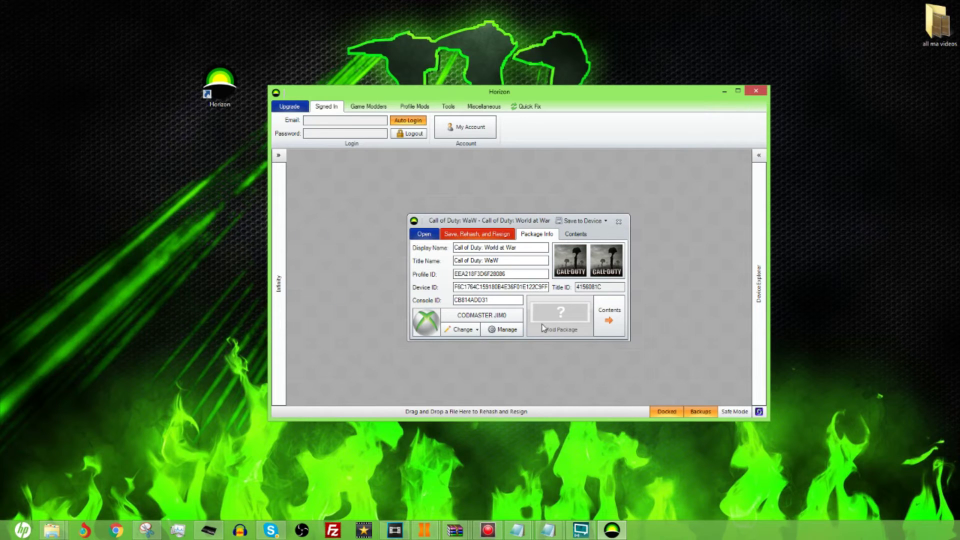
{"action": "left_click", "coordinate": [463, 329]}
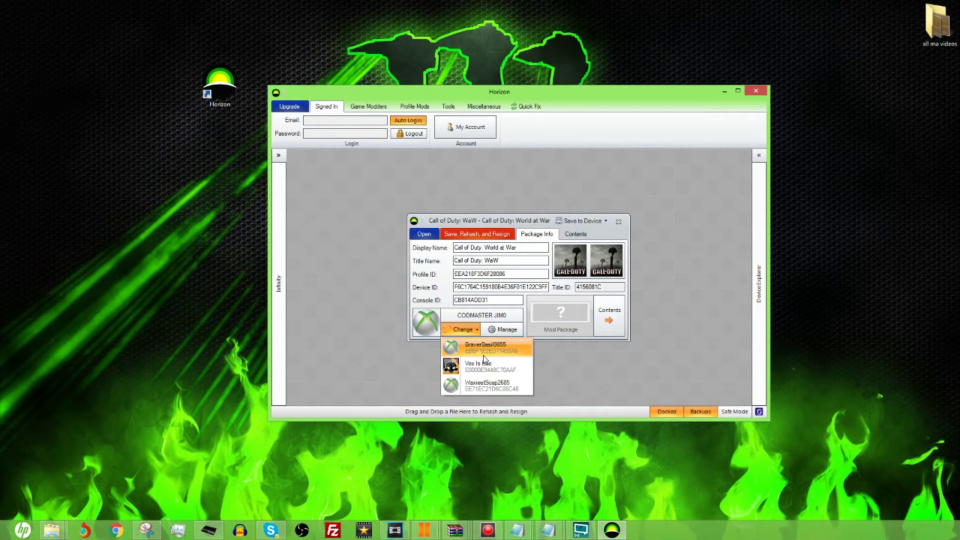
{"action": "left_click", "coordinate": [504, 330]}
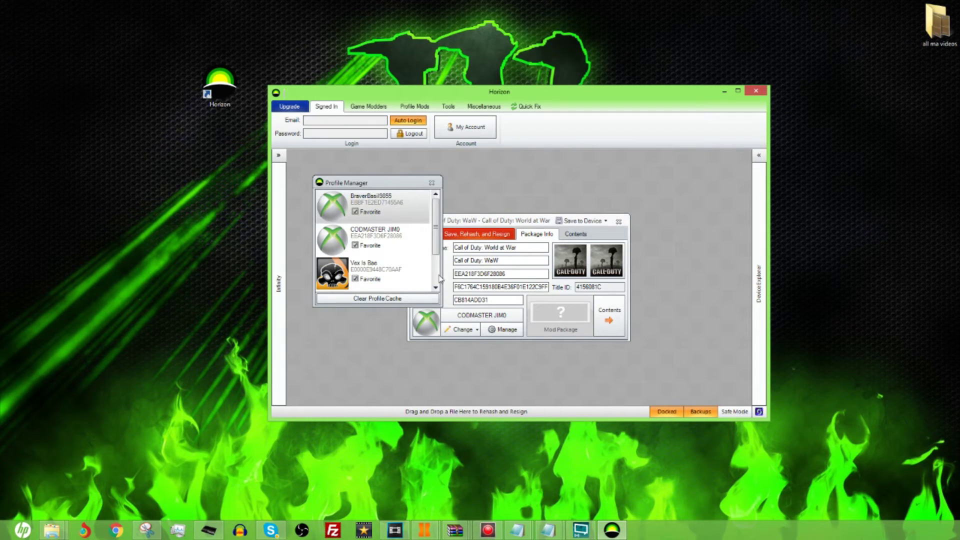
{"action": "left_click", "coordinate": [390, 238]}
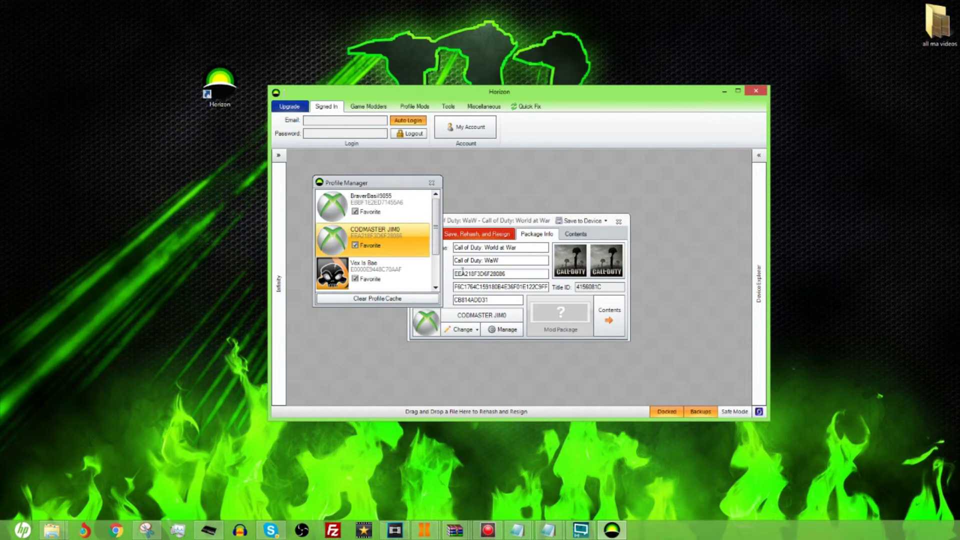
{"action": "left_click", "coordinate": [441, 182]}
{"action": "left_click", "coordinate": [460, 329]}
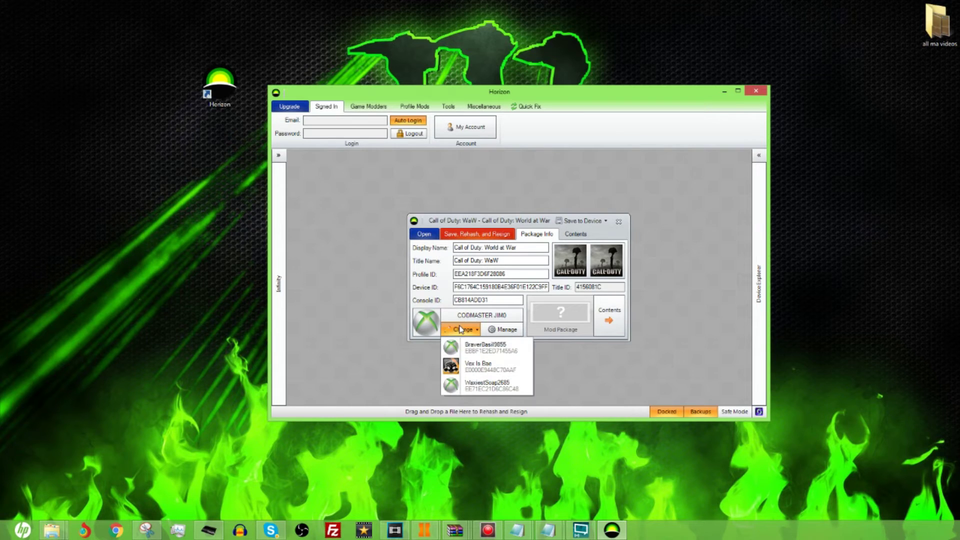
{"action": "left_click", "coordinate": [460, 329]}
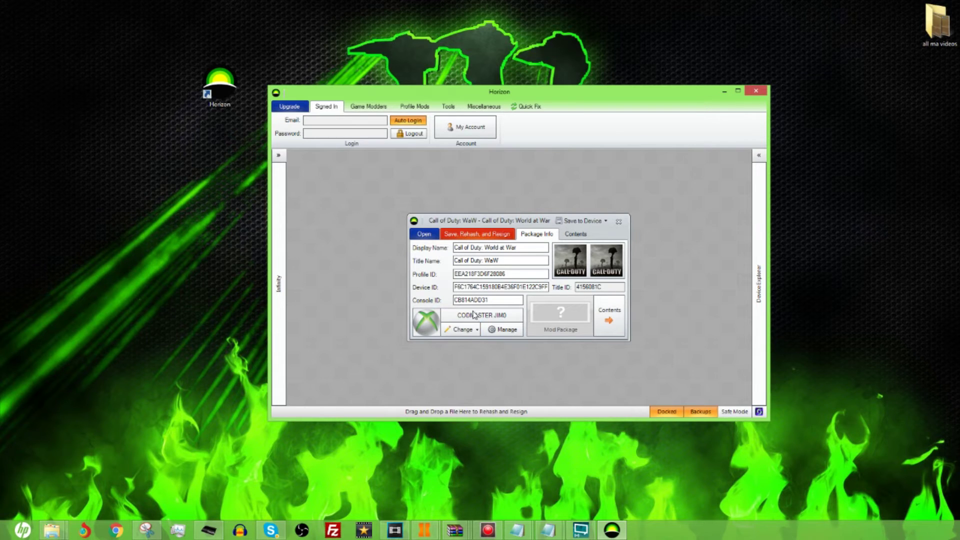
- Check the savegame file in the package contents, and save, rehash and resign the package
{"action": "left_click", "coordinate": [611, 310]}
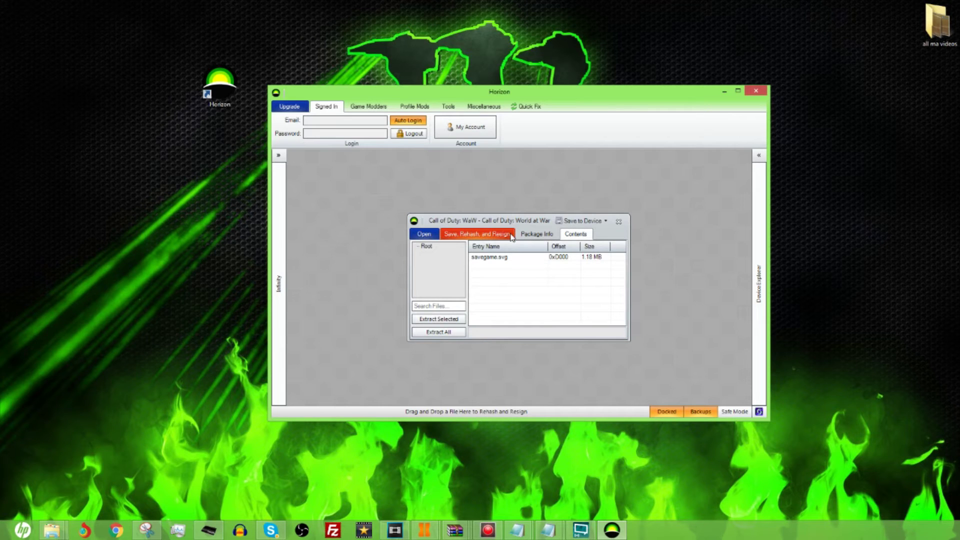
{"action": "left_click", "coordinate": [520, 257]}
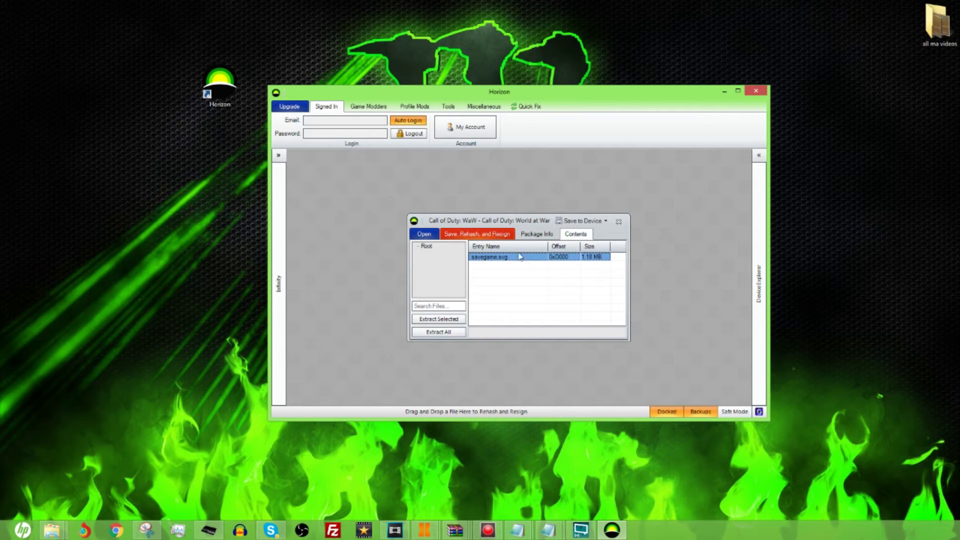
{"action": "left_click", "coordinate": [526, 236]}
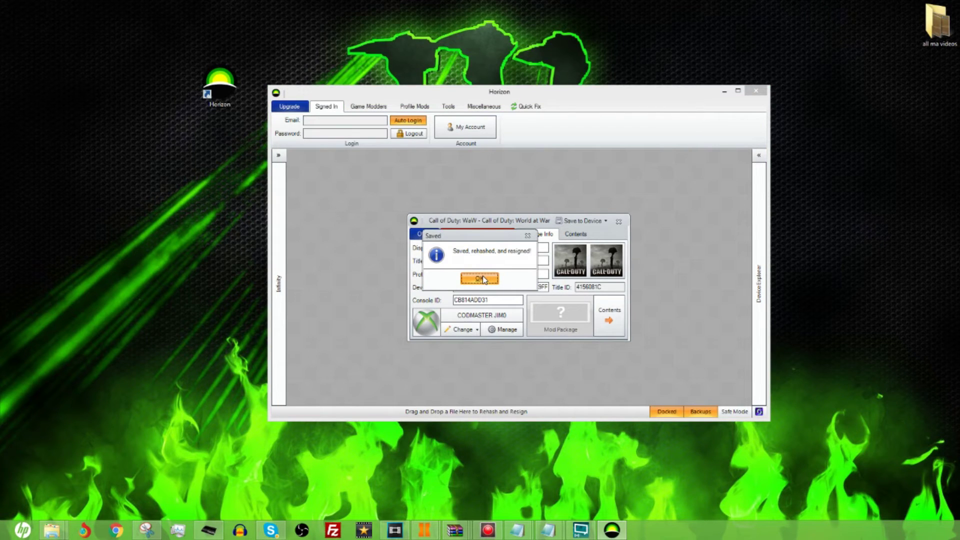
{"action": "left_click", "coordinate": [483, 280]}
- Transfer the package to the Flash Drive, saving changes first and overwriting the existing Call of Duty: World at War save, and close the package
{"action": "left_click", "coordinate": [582, 221]}
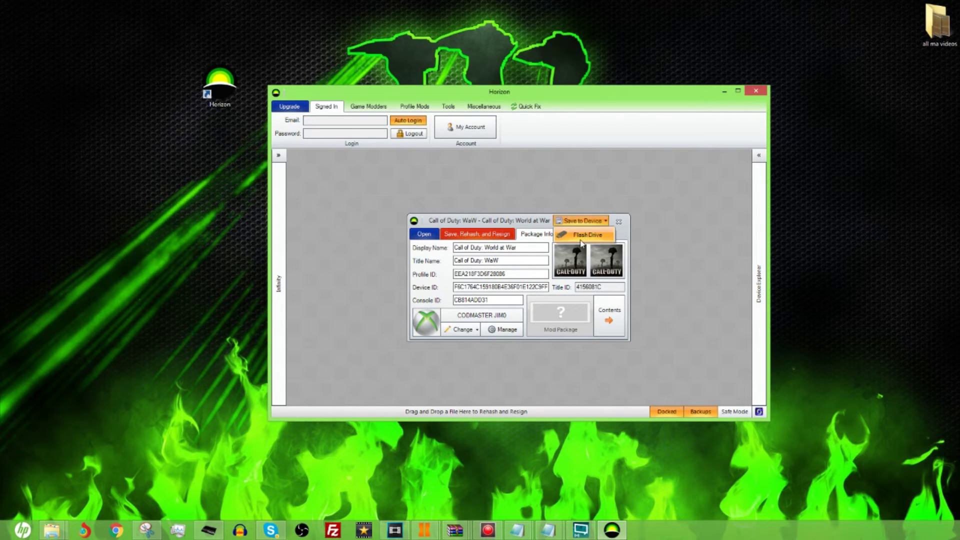
{"action": "left_click", "coordinate": [581, 235]}
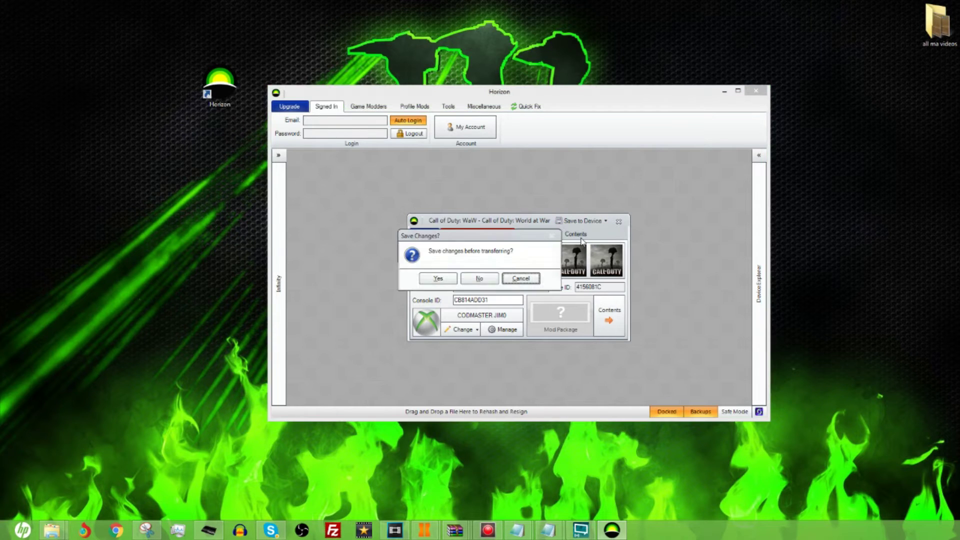
{"action": "left_click", "coordinate": [442, 279]}
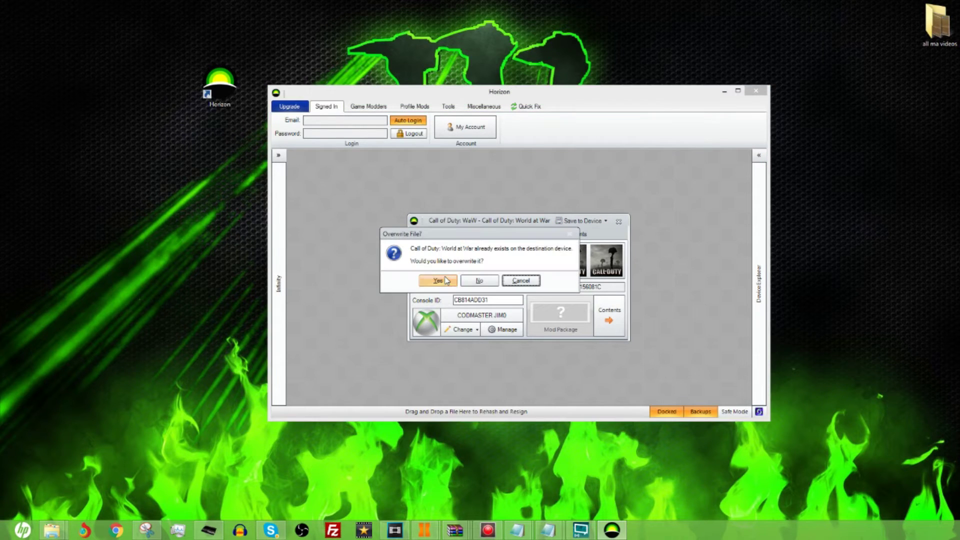
{"action": "left_click", "coordinate": [444, 279]}
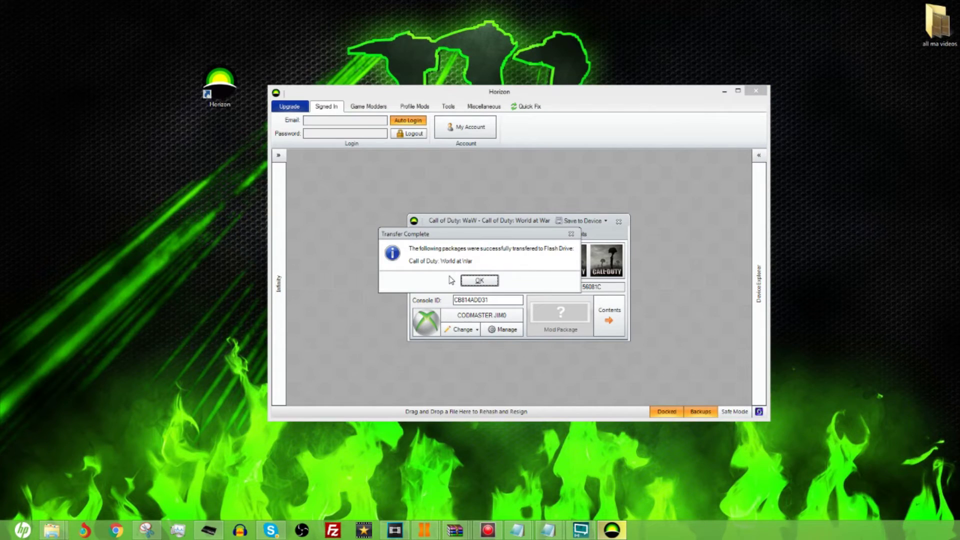
{"action": "left_click", "coordinate": [479, 282]}
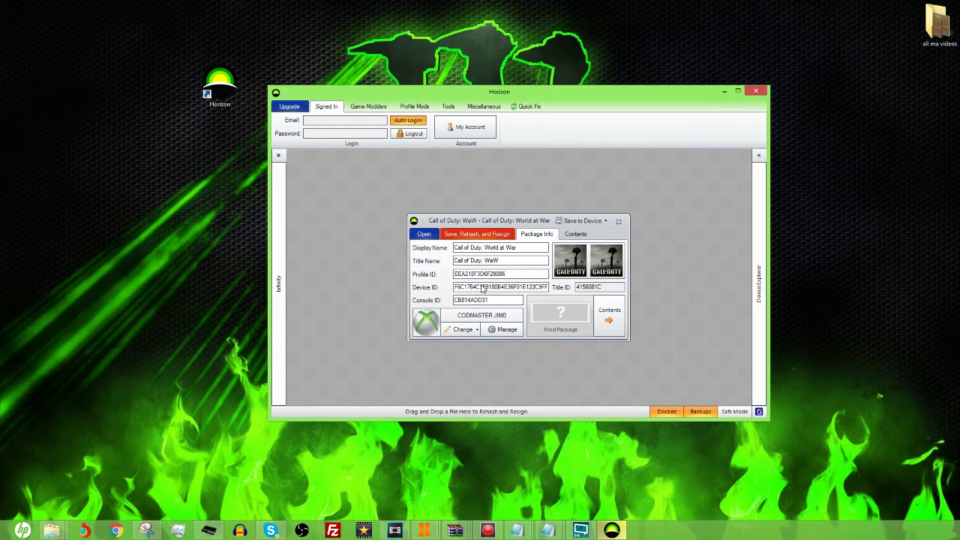
{"action": "left_click", "coordinate": [619, 222]}
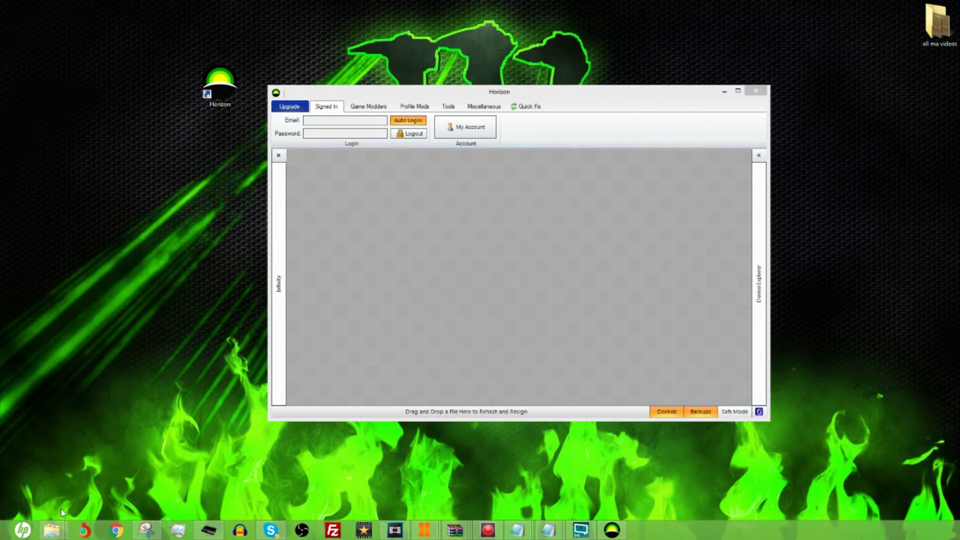
- Switch to the Content folder window in File Explorer, eject Removable Disk (F:), and close Horizon
{"action": "left_click", "coordinate": [52, 530]}
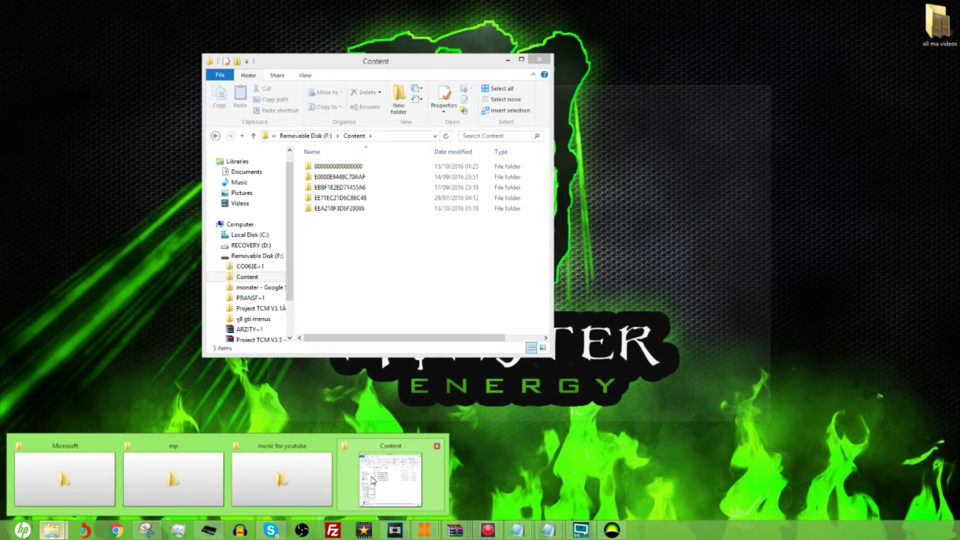
{"action": "left_click", "coordinate": [400, 488]}
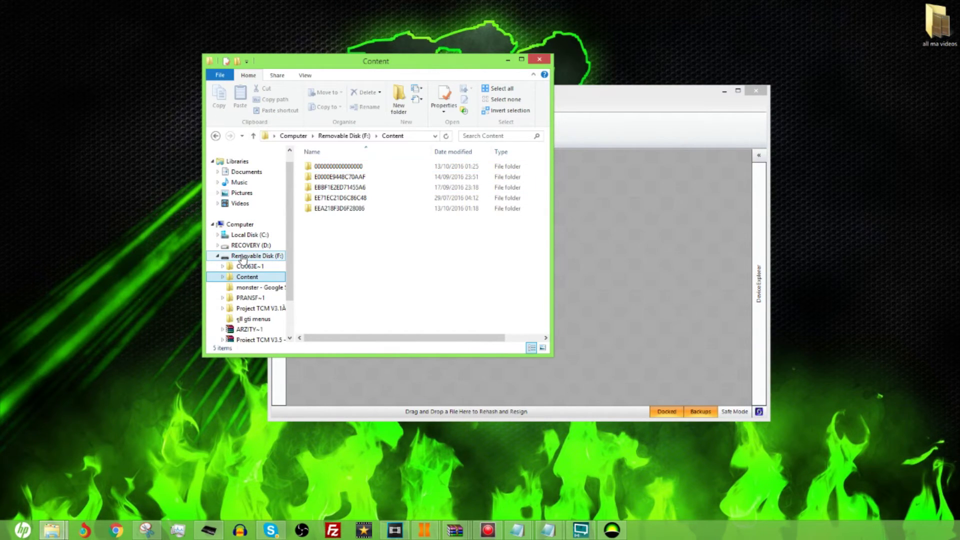
{"action": "right_click", "coordinate": [244, 258]}
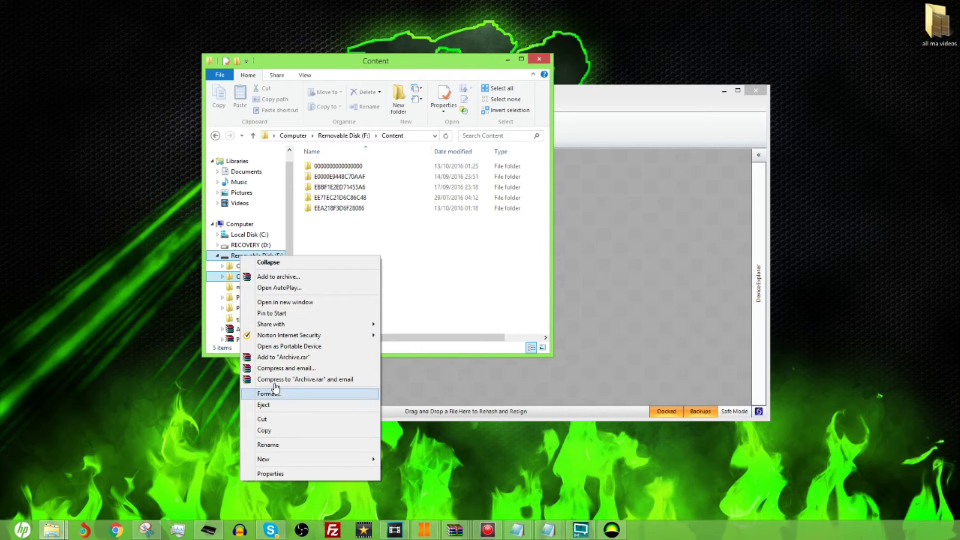
{"action": "left_click", "coordinate": [277, 408]}
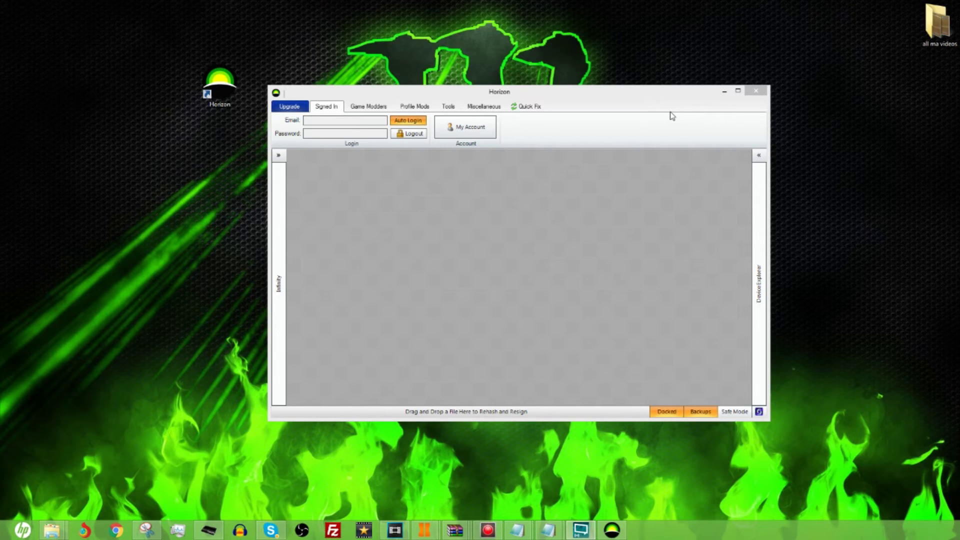
{"action": "left_click", "coordinate": [757, 90]}
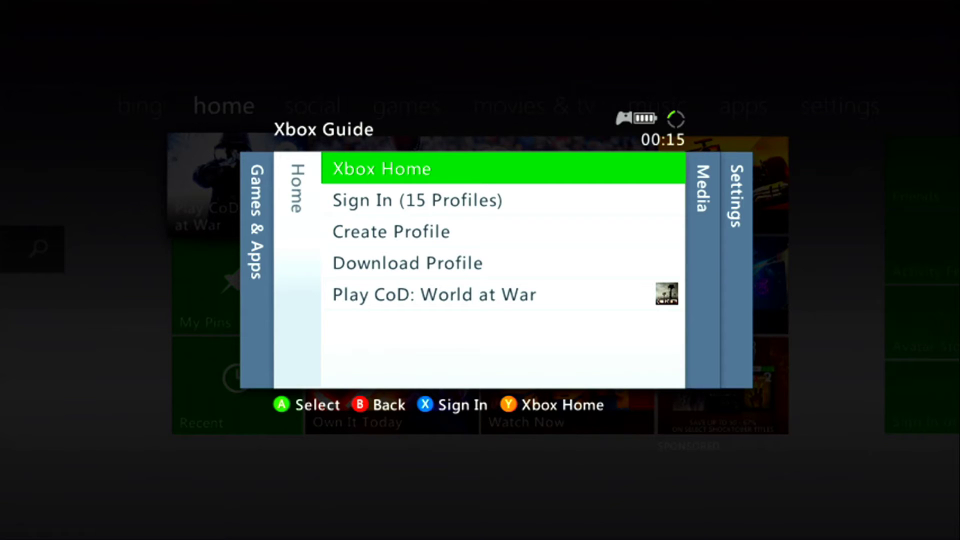
- On the Xbox 360, sign in with the third listed profile, stored on the memory unit (MU), and return to the home dashboard
{"action": "key", "text": "Return"}
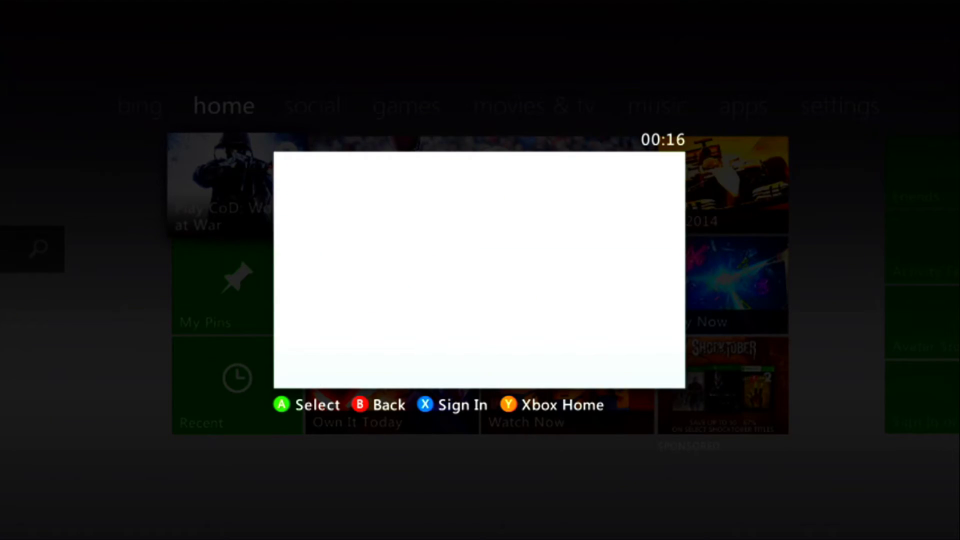
{"action": "key", "text": "Down"}
{"action": "key", "text": "Down"}
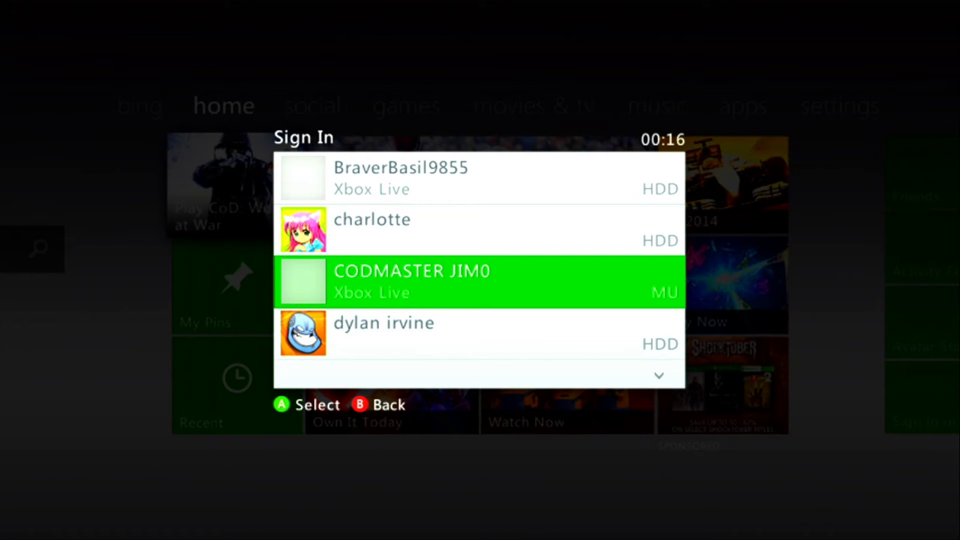
{"action": "key", "text": "Return"}
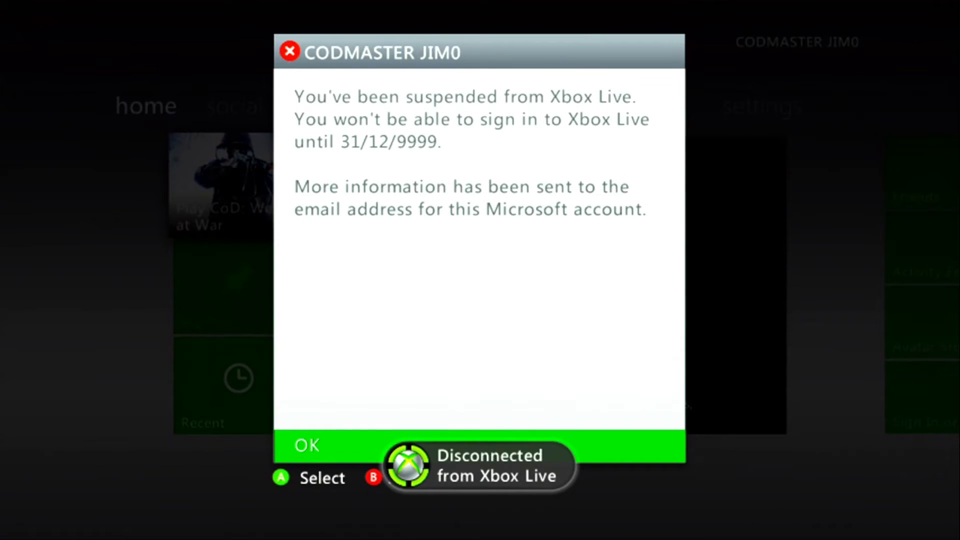
{"action": "key", "text": "Return"}
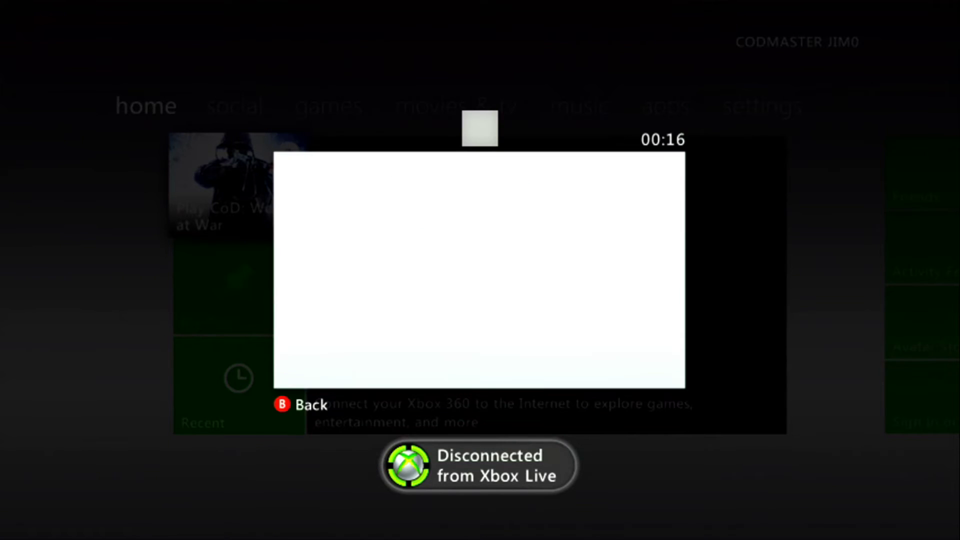
{"action": "key", "text": "Escape"}
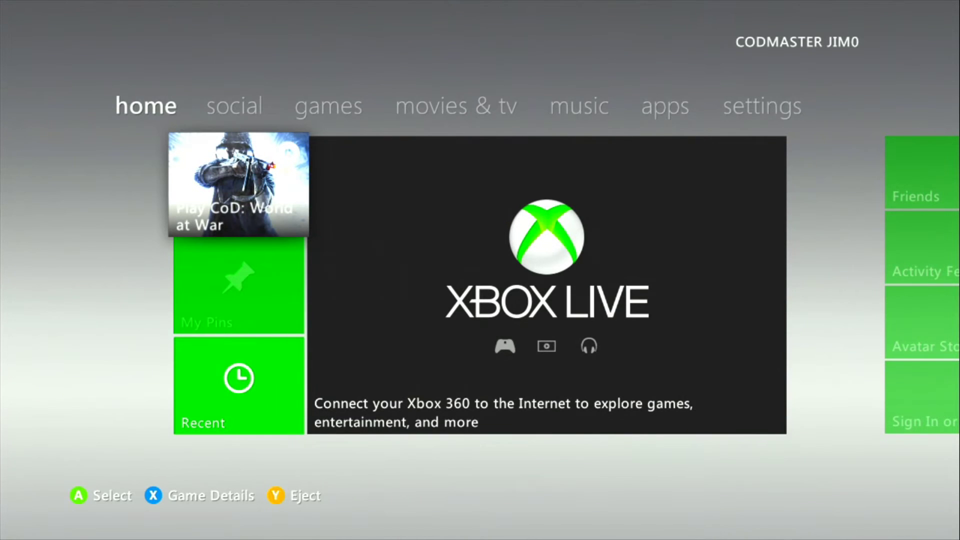